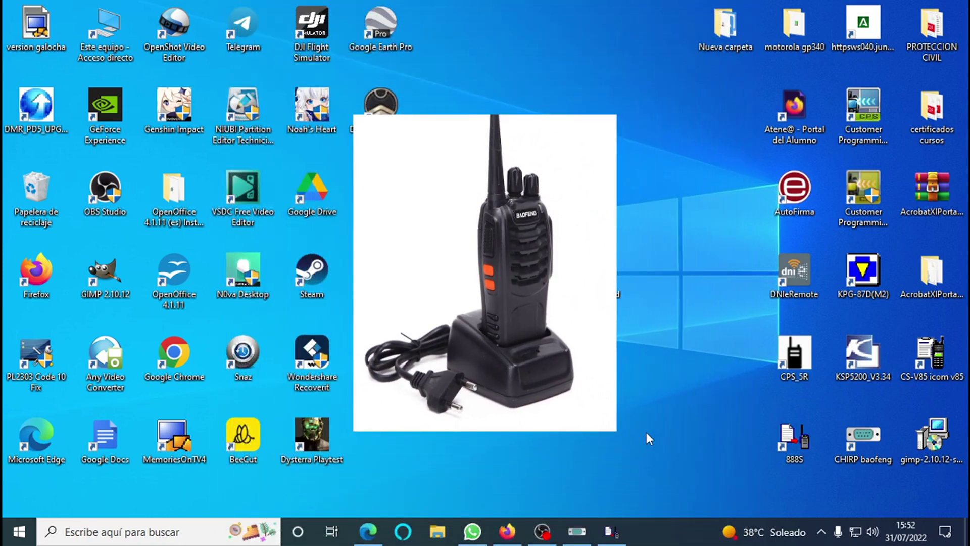
- Launch the 888S radio programming software from its desktop shortcut
left_click(799, 451)
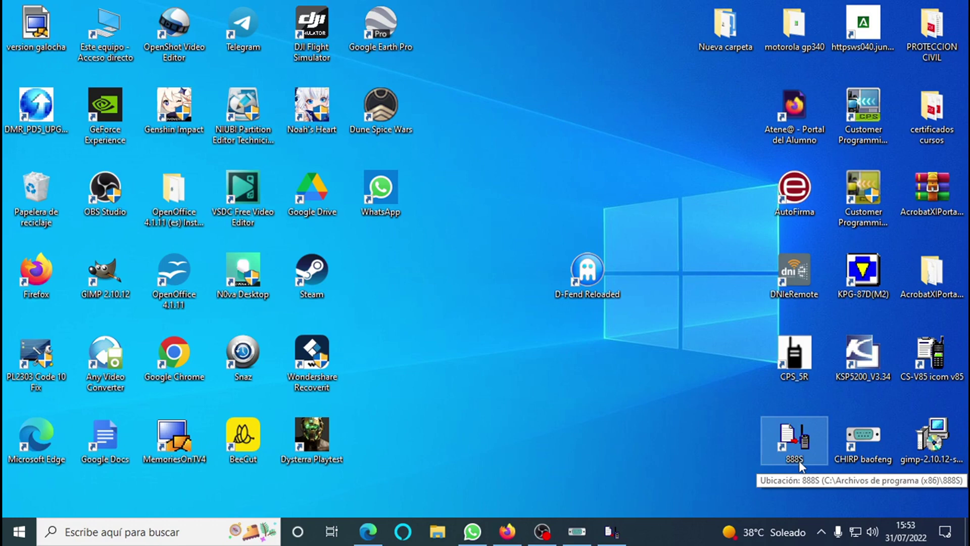
left_click(854, 457)
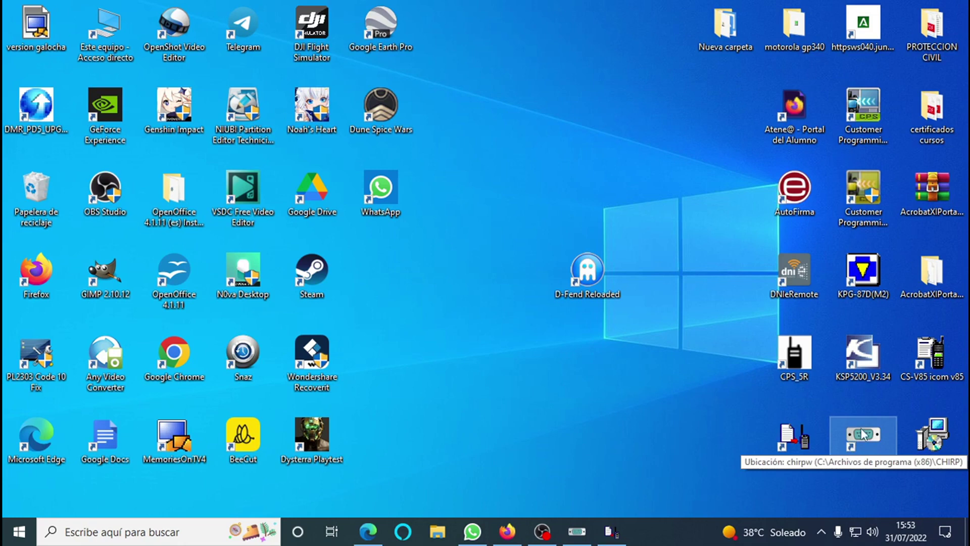
left_click(784, 445)
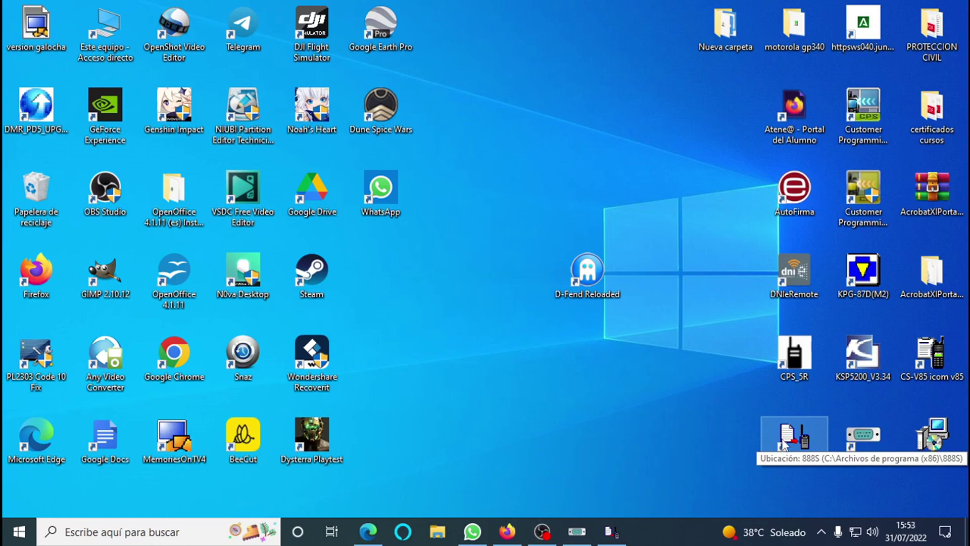
double_click(784, 445)
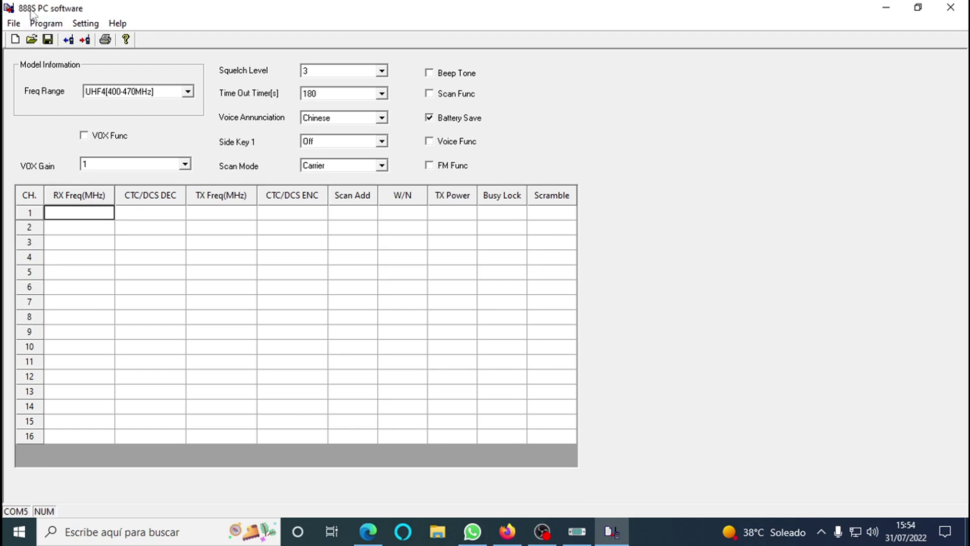
- View the programming software's version information and close it
left_click(118, 23)
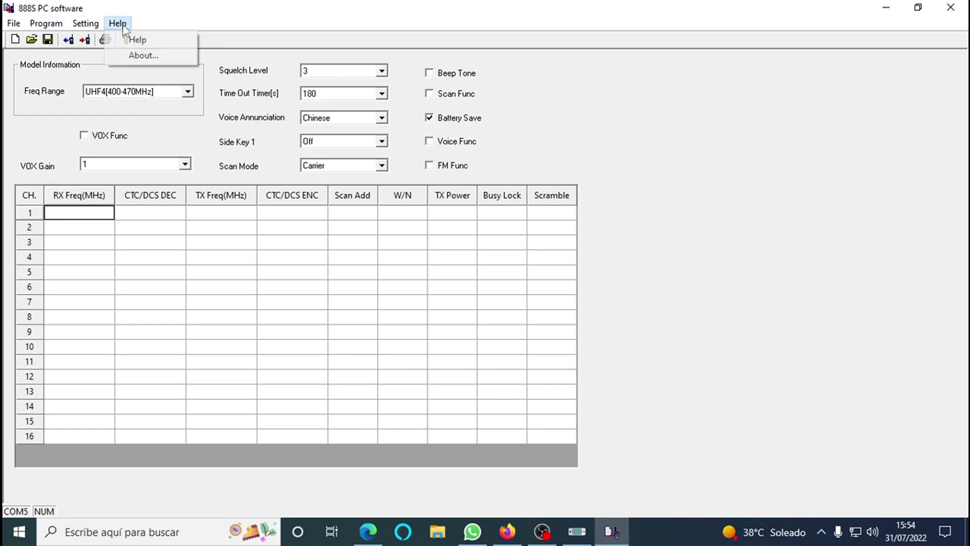
left_click(140, 56)
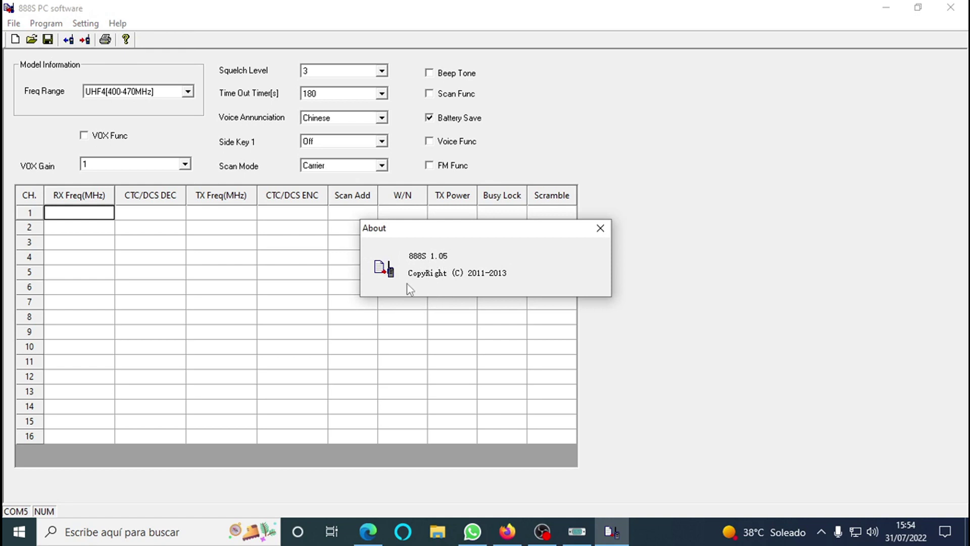
left_click(601, 228)
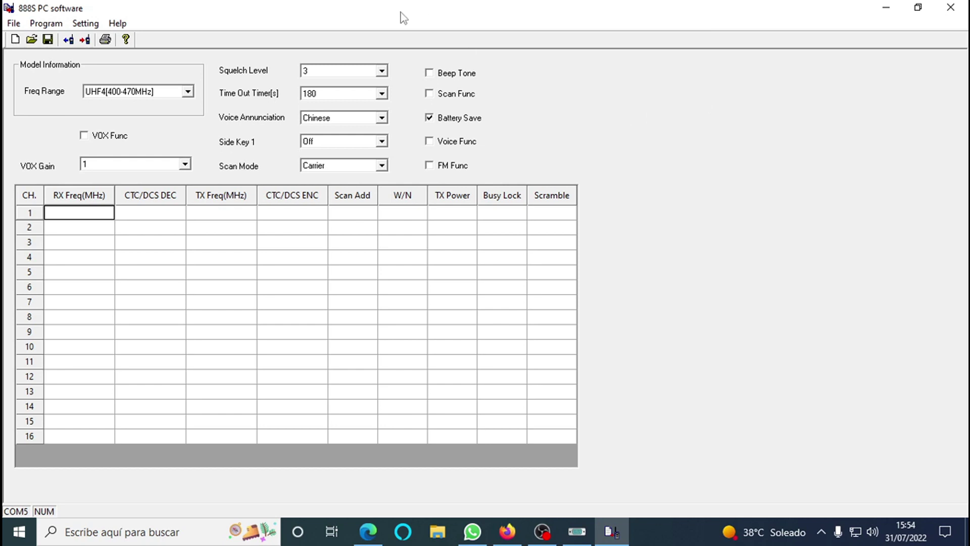
- Set channel 1's RX frequency to 436.20000 MHz
left_click(73, 214)
type("4436")
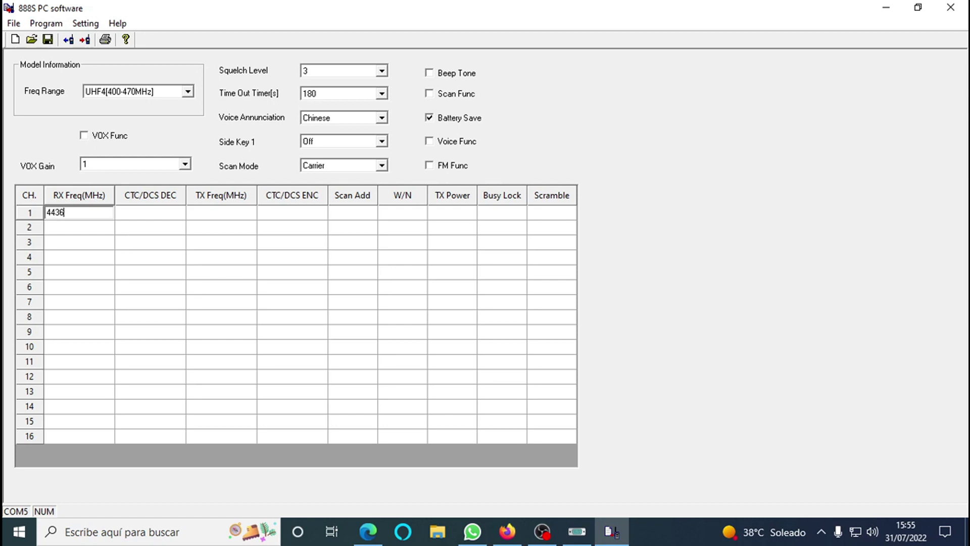
key("BackSpace")
key("BackSpace")
key("BackSpace")
type("36.20000")
key("Return")
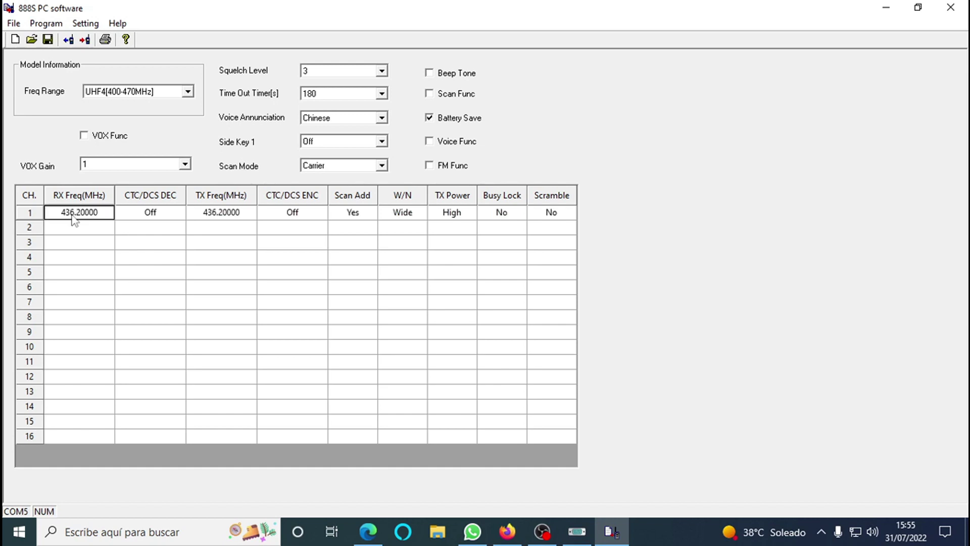
- Set channel 1's TX frequency to 442.60000 MHz
left_click(219, 213)
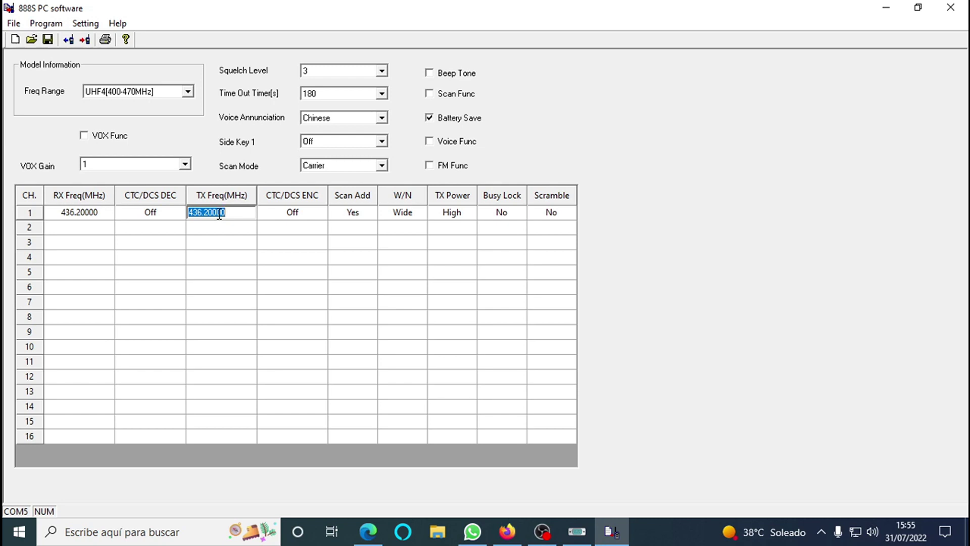
type("44")
type("52")
key("BackSpace")
key("BackSpace")
key("BackSpace")
type("42.600")
key("Return")
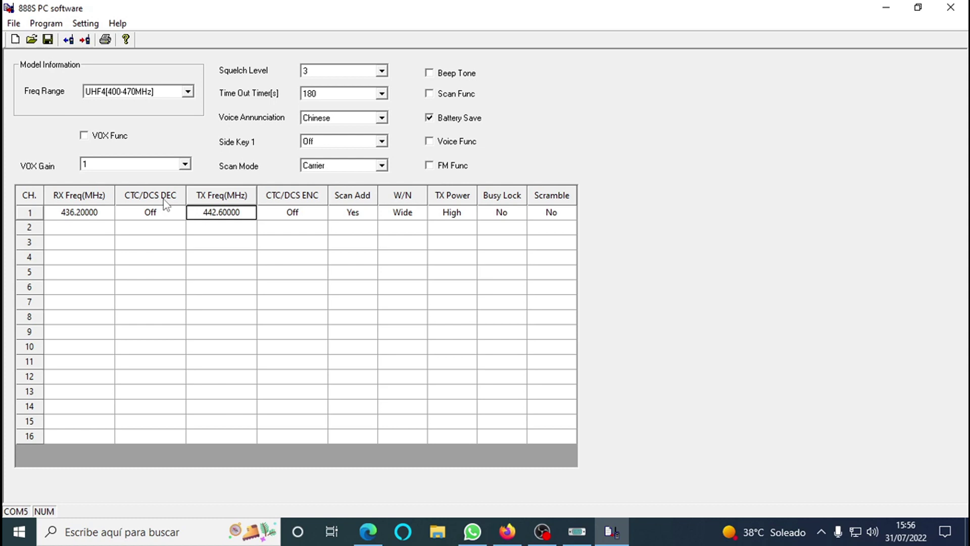
- Set both the CTC/DCS decode and encode tones of channel 1 to 71.9
left_click(157, 215)
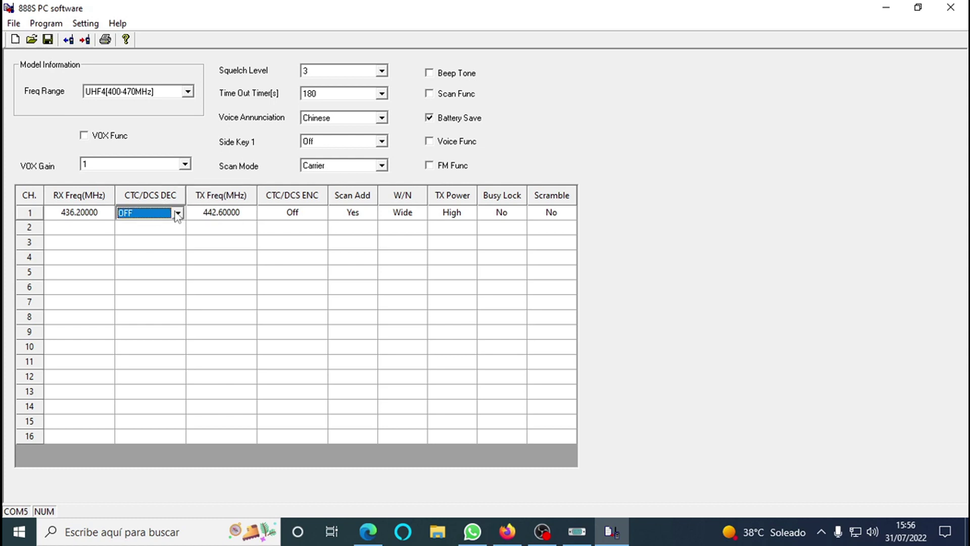
left_click(177, 212)
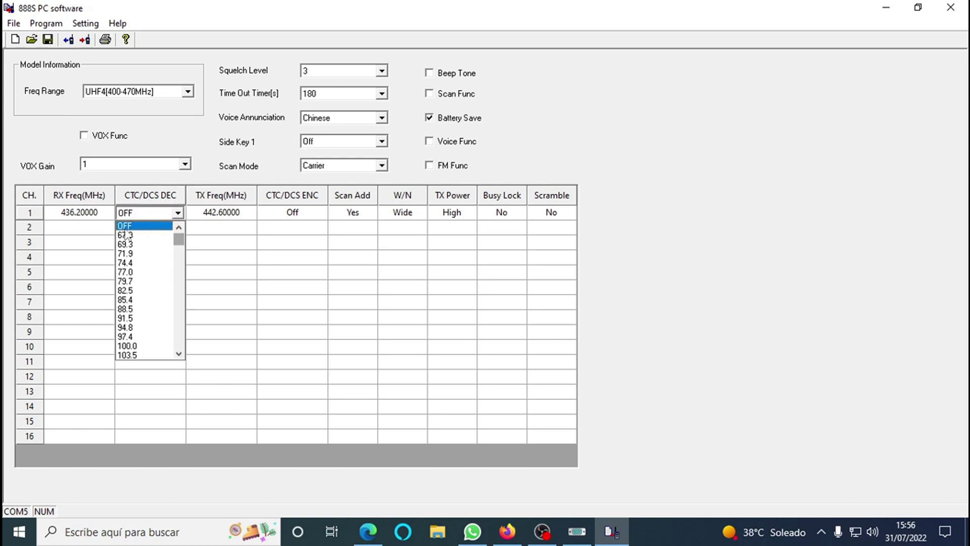
scroll(150, 287, "down", 2)
scroll(146, 291, "down", 6)
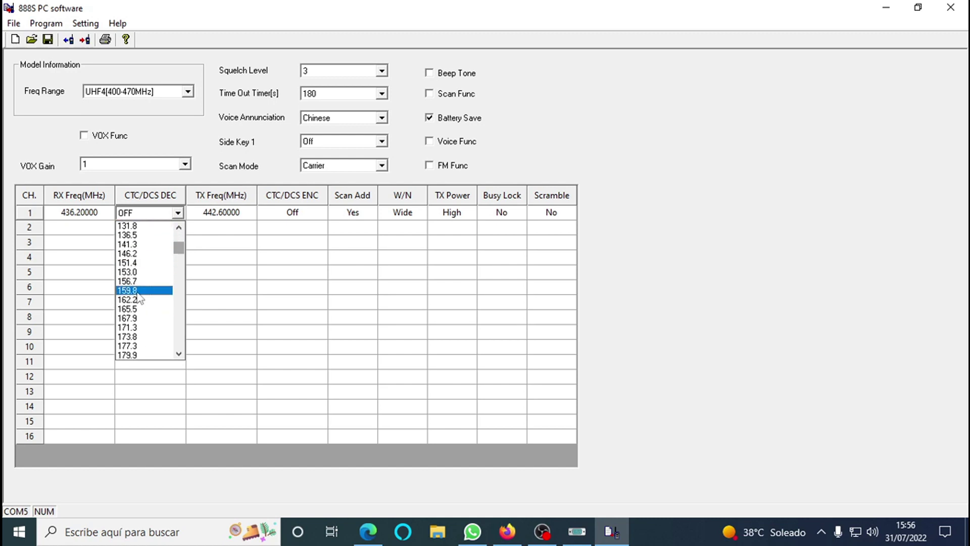
scroll(137, 300, "down", 5)
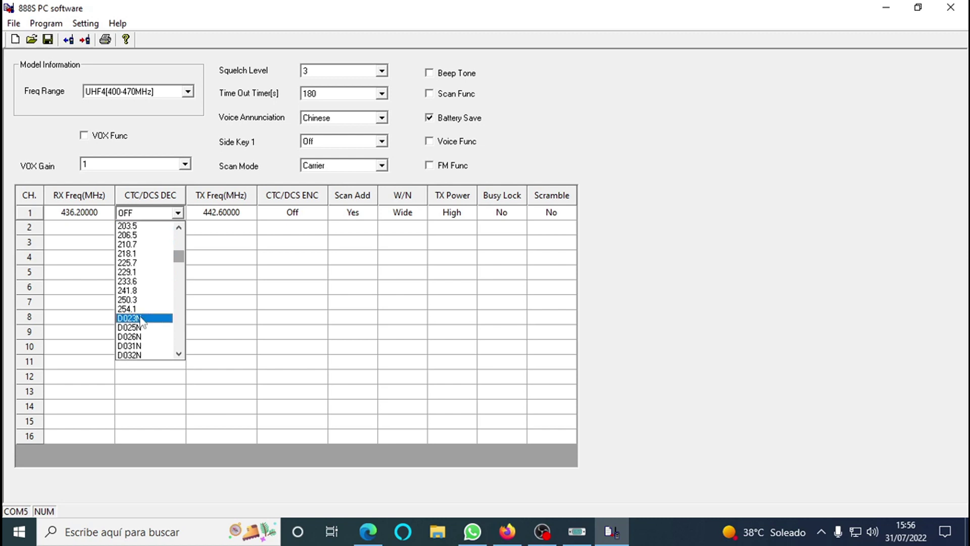
scroll(141, 328, "down", 10)
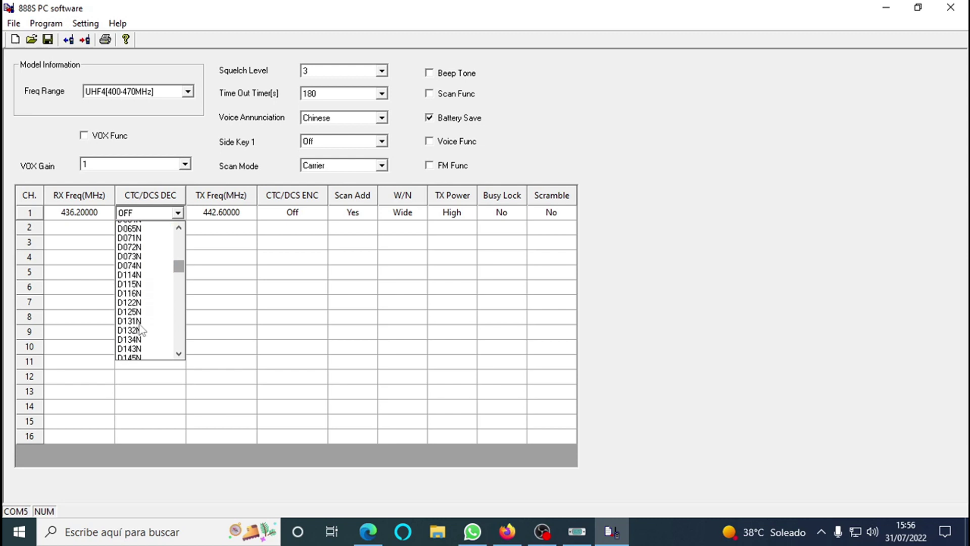
left_click_drag(179, 272, 179, 247)
scroll(159, 254, "up", 9)
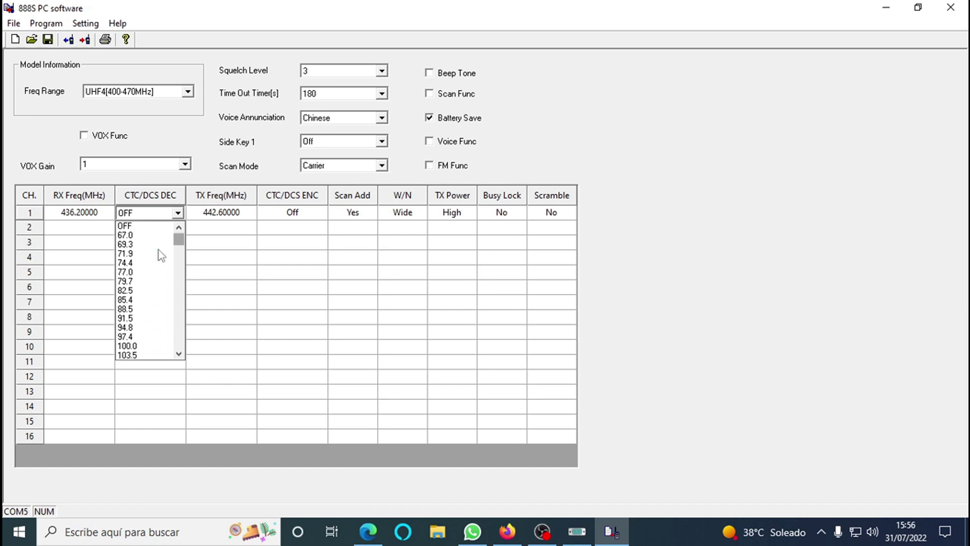
left_click(137, 254)
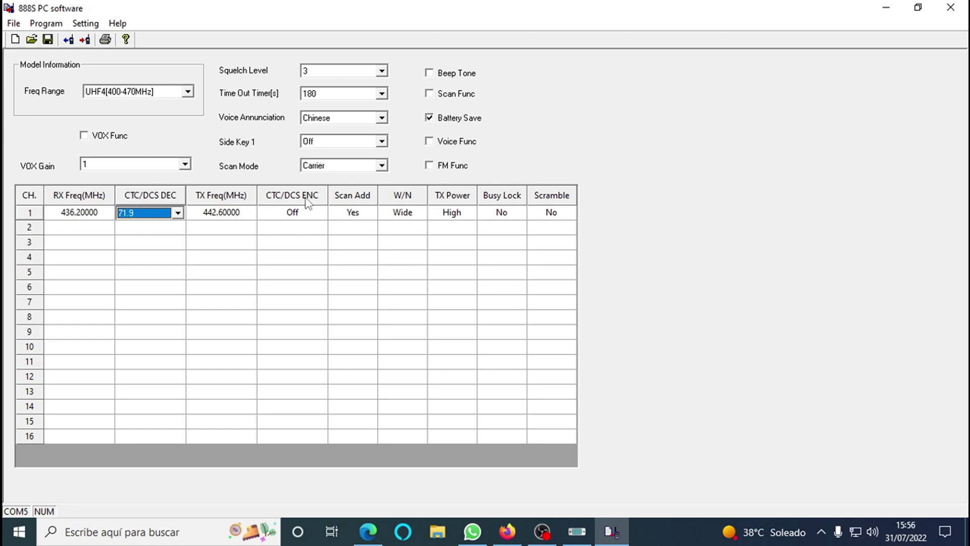
left_click(311, 214)
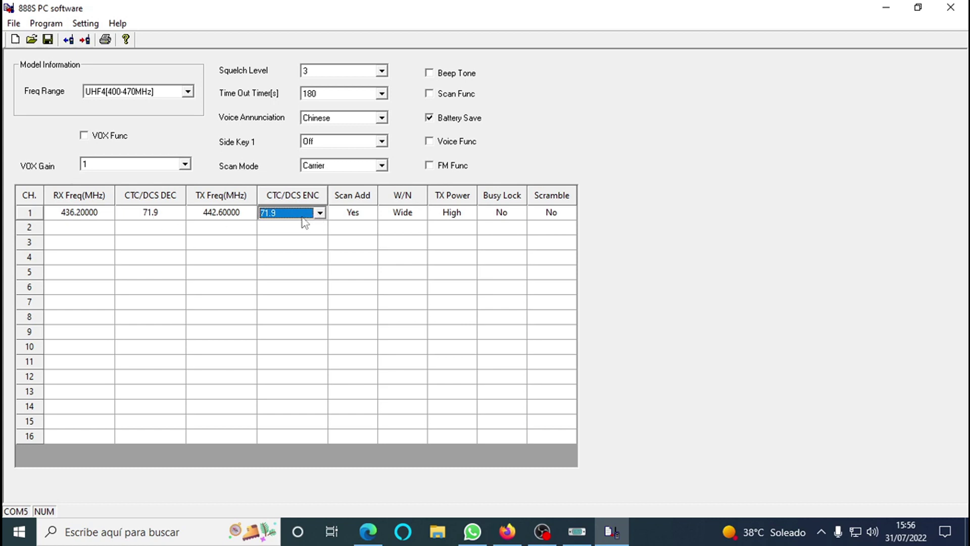
left_click(359, 232)
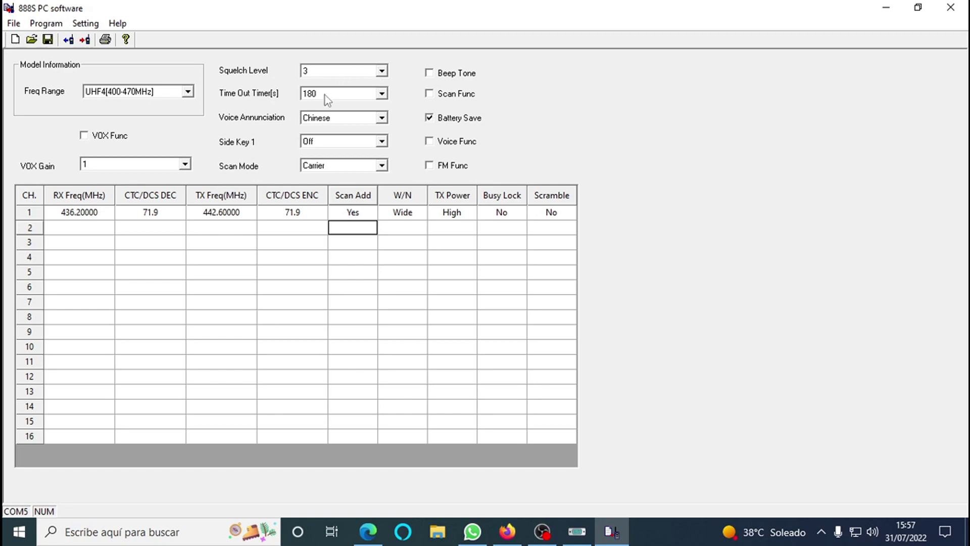
- Set the voice annunciation to English and select Carrier as the scan mode
left_click(382, 118)
left_click(360, 128)
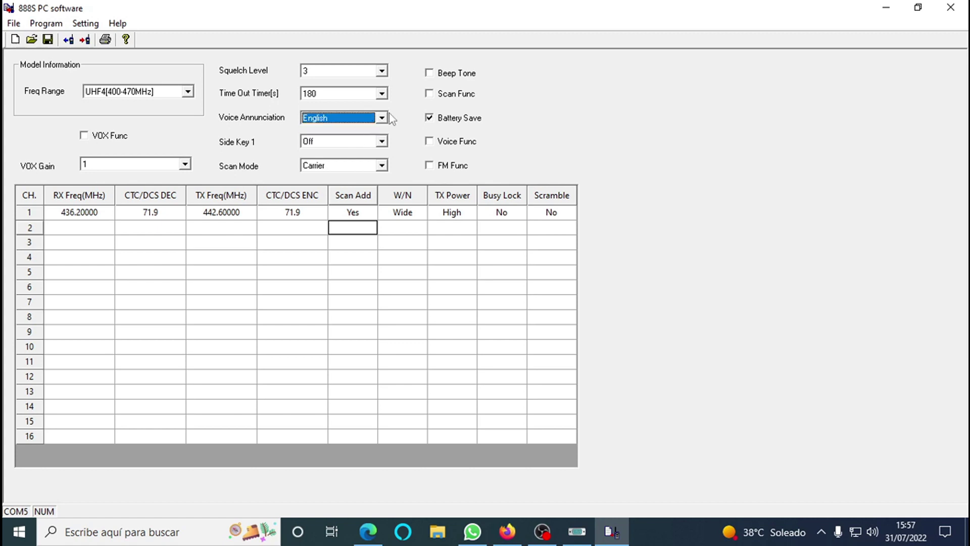
left_click(382, 166)
left_click(323, 178)
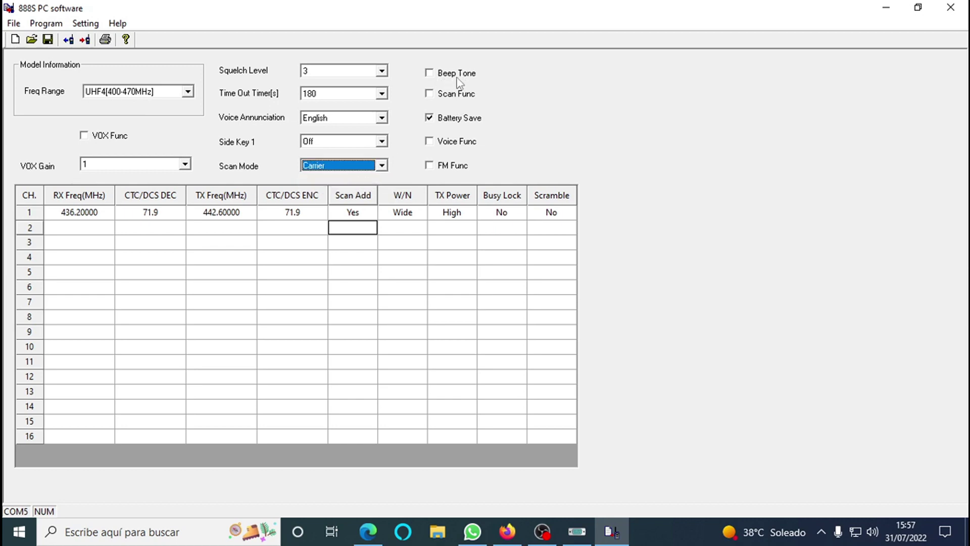
- Enable the scan function with FM left off, and open and cancel the dialog for writing data to the radio
left_click(432, 95)
left_click(431, 168)
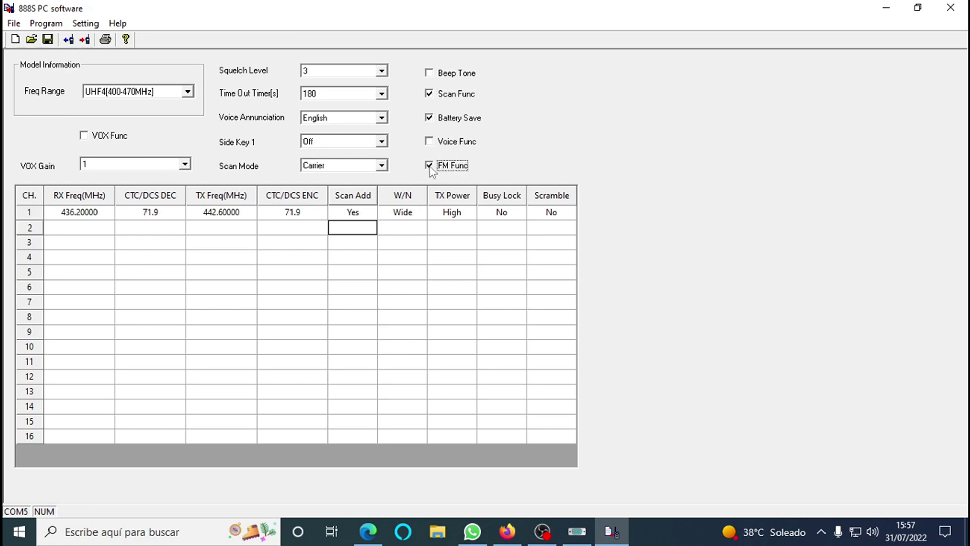
left_click(431, 167)
left_click(85, 40)
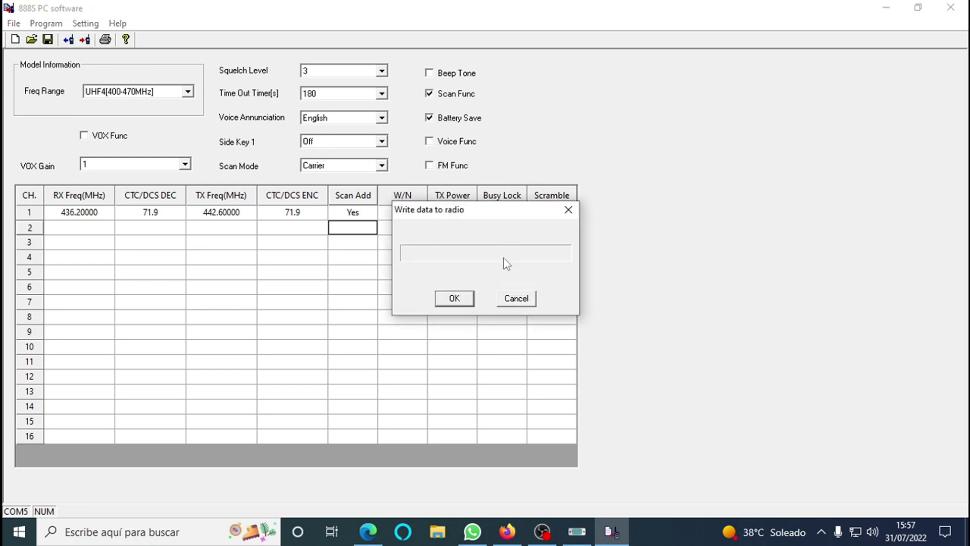
left_click(513, 298)
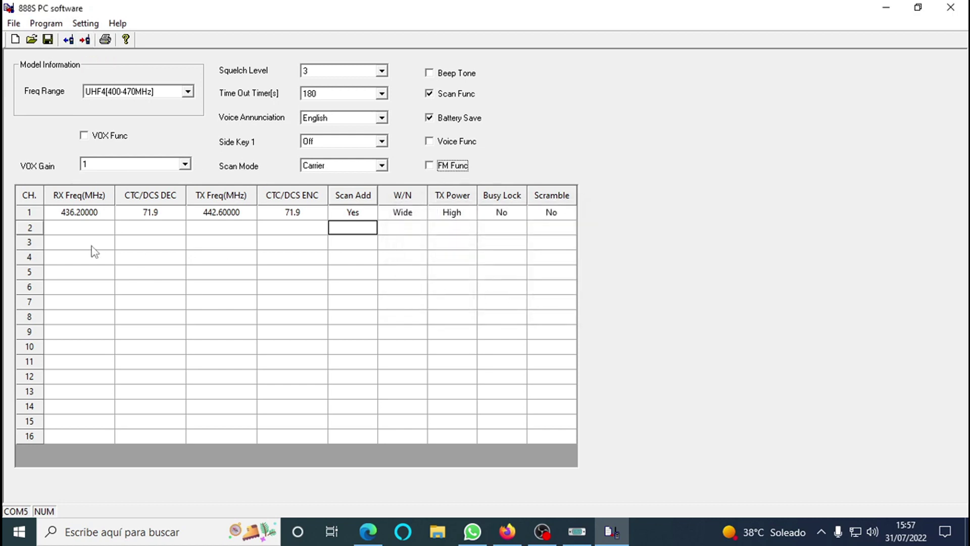
- Set channel 2's RX frequency to 436.50000 MHz
left_click(77, 228)
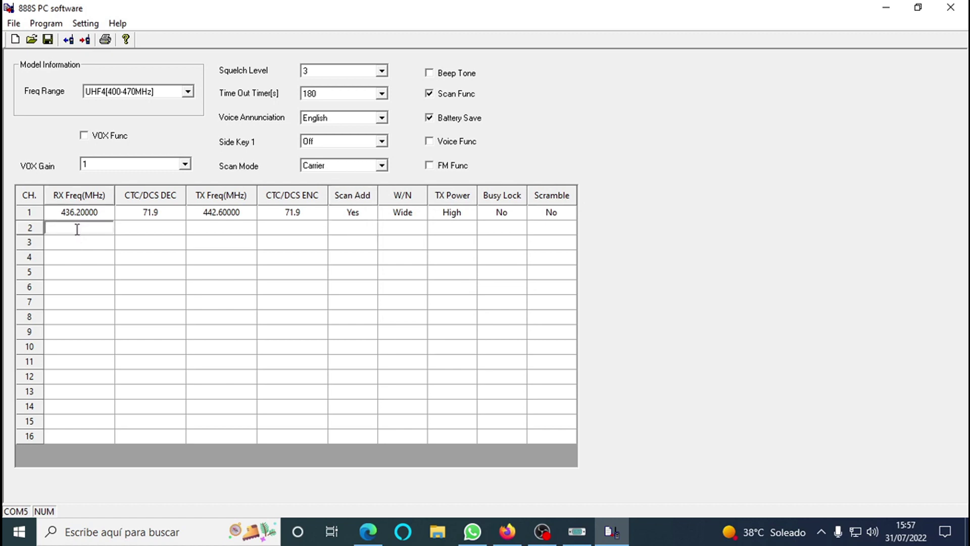
type("436.50000")
key("Return")
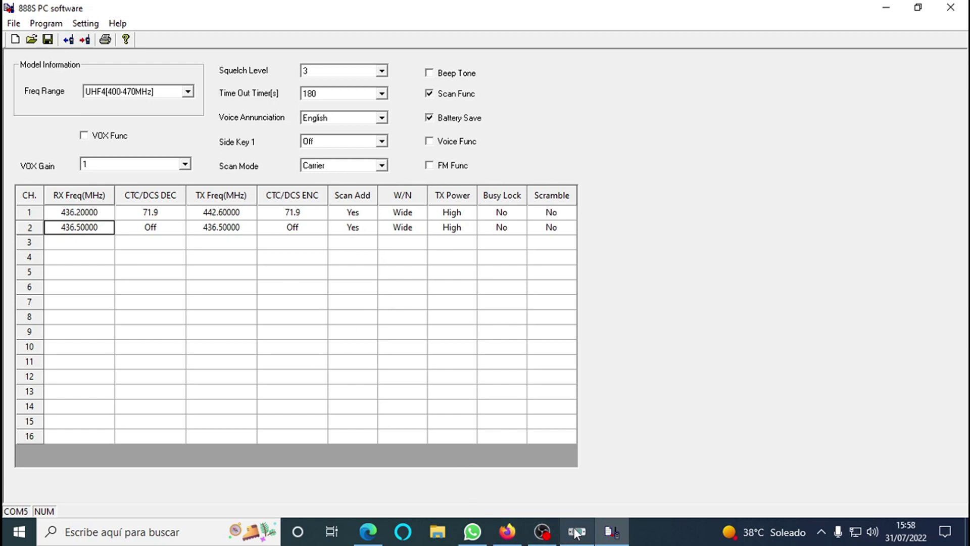
- Switch to CHIRP and set the tone mode of memory 14 to TSQL
mouse_move(579, 537)
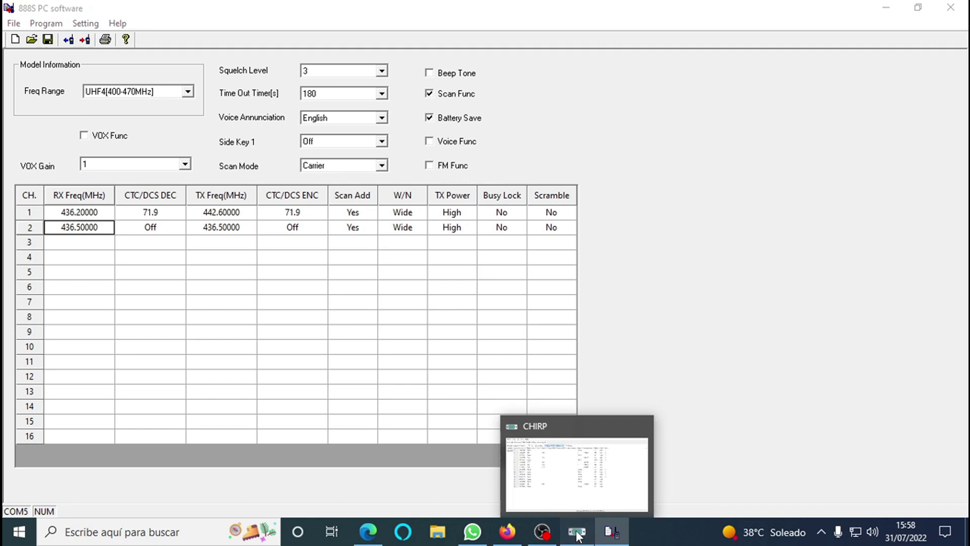
left_click(577, 534)
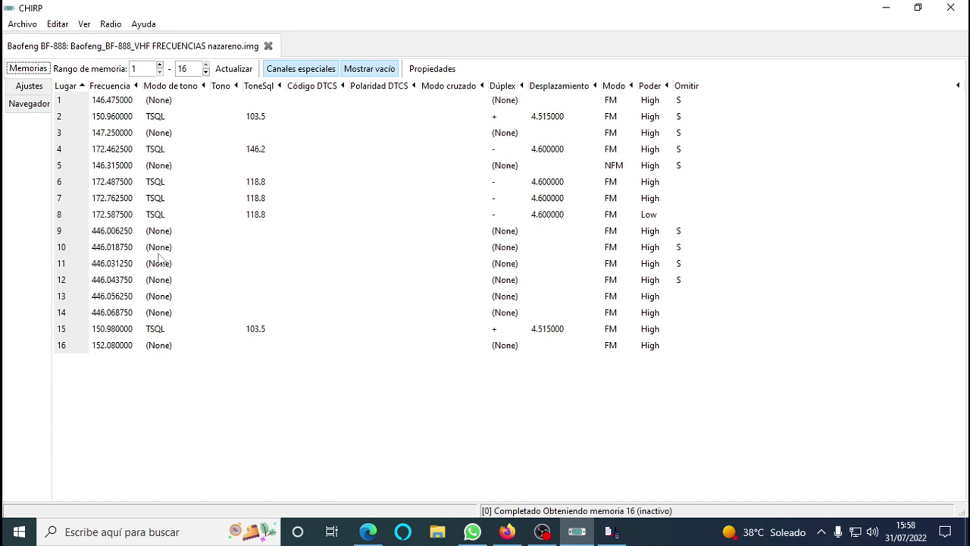
left_click(108, 370)
left_click(162, 314)
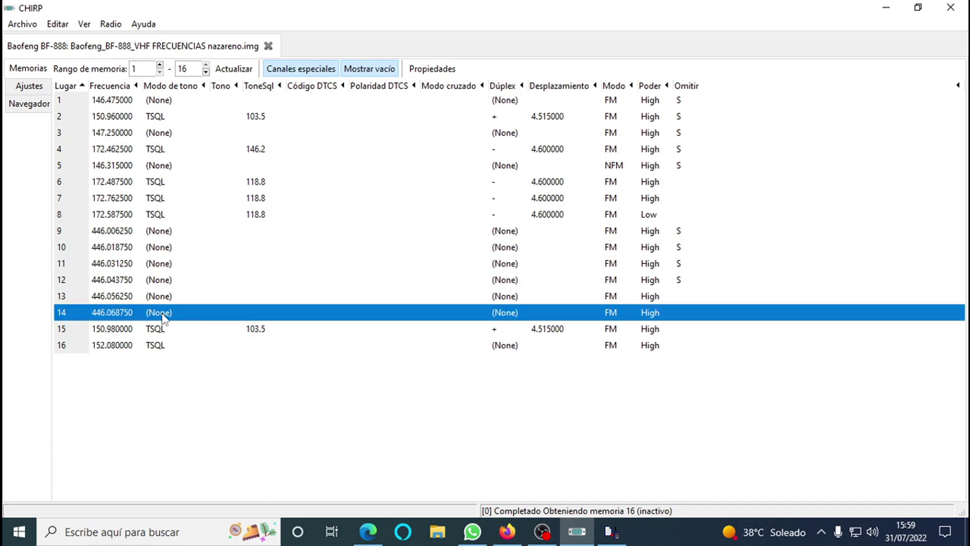
left_click(162, 314)
left_click(203, 313)
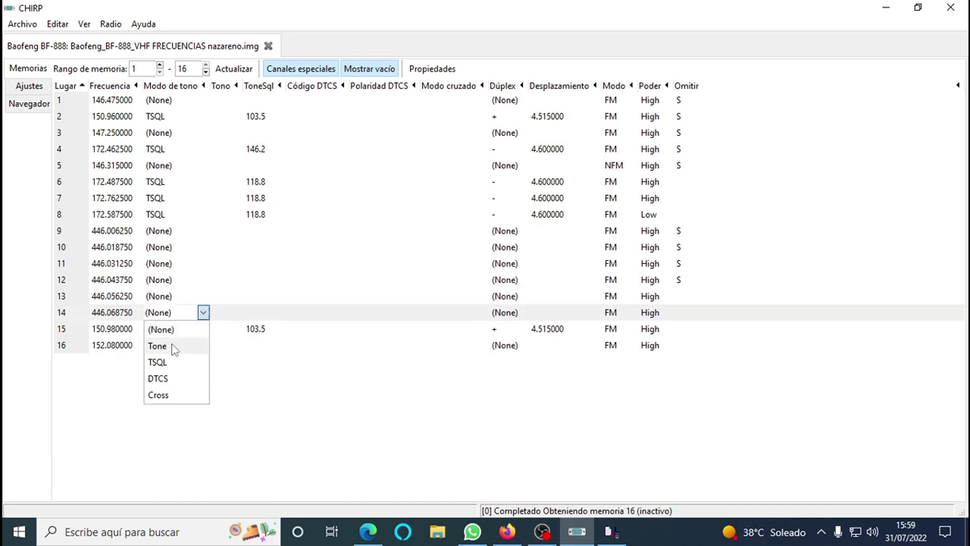
left_click(157, 363)
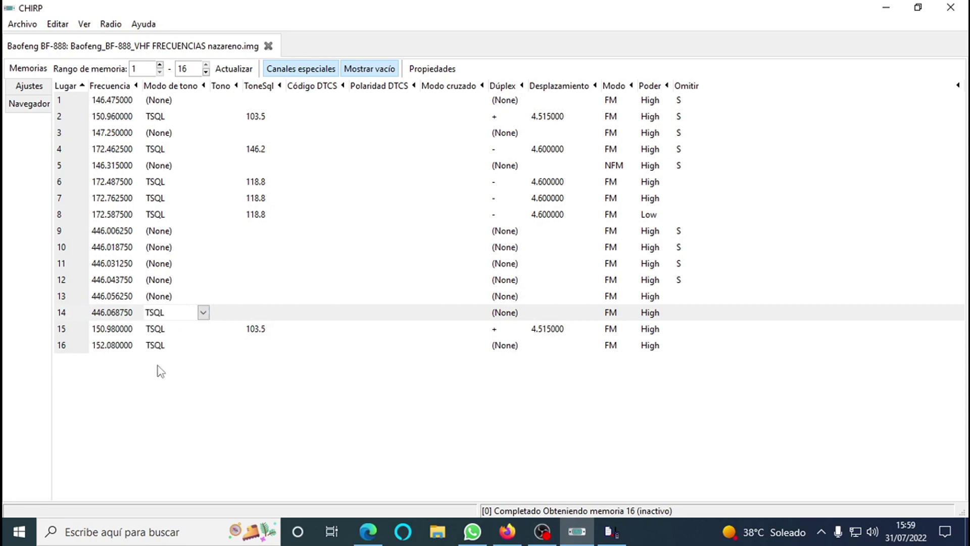
- Set the ToneSql value of memory 14 to 71.9
left_click(252, 313)
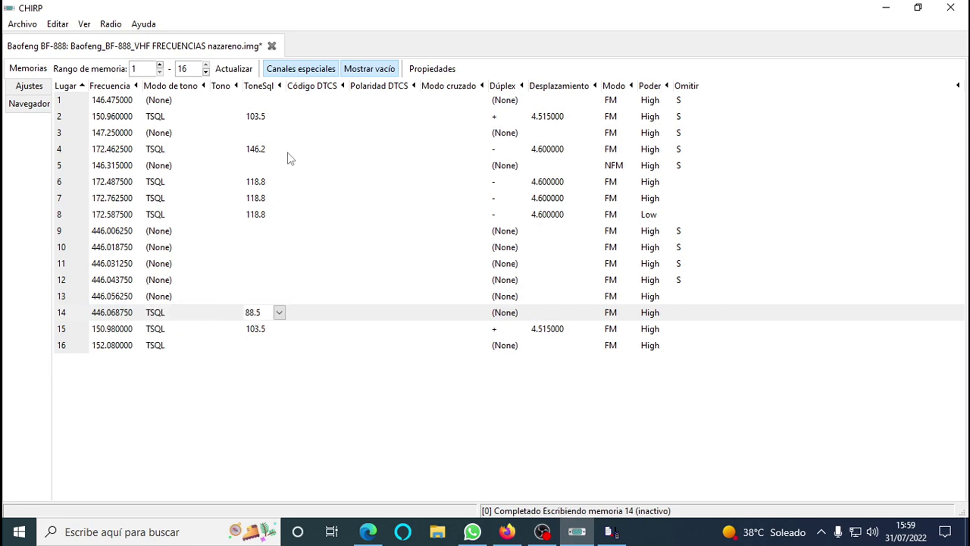
left_click(279, 313)
key("Up")
key("Up")
key("Up")
key("Up")
key("Up")
key("Up")
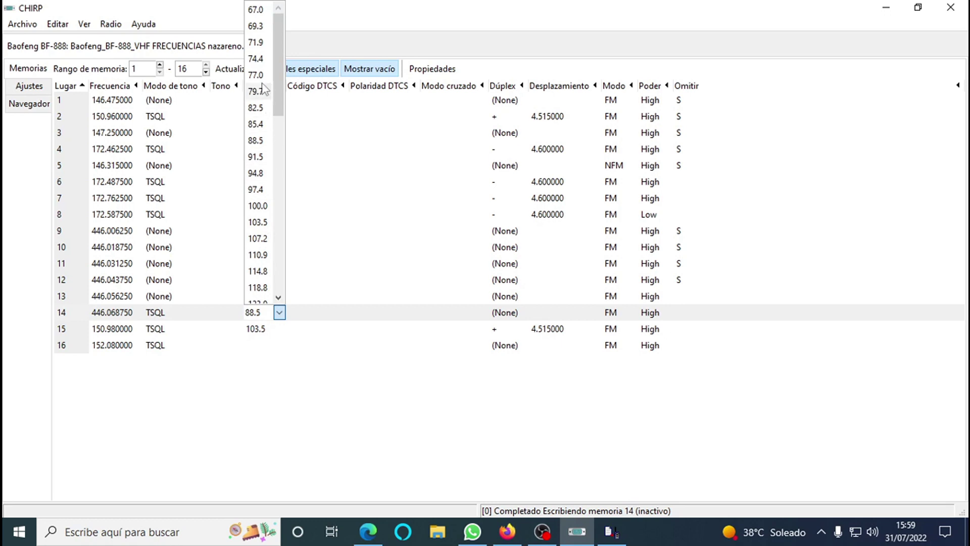
key("Return")
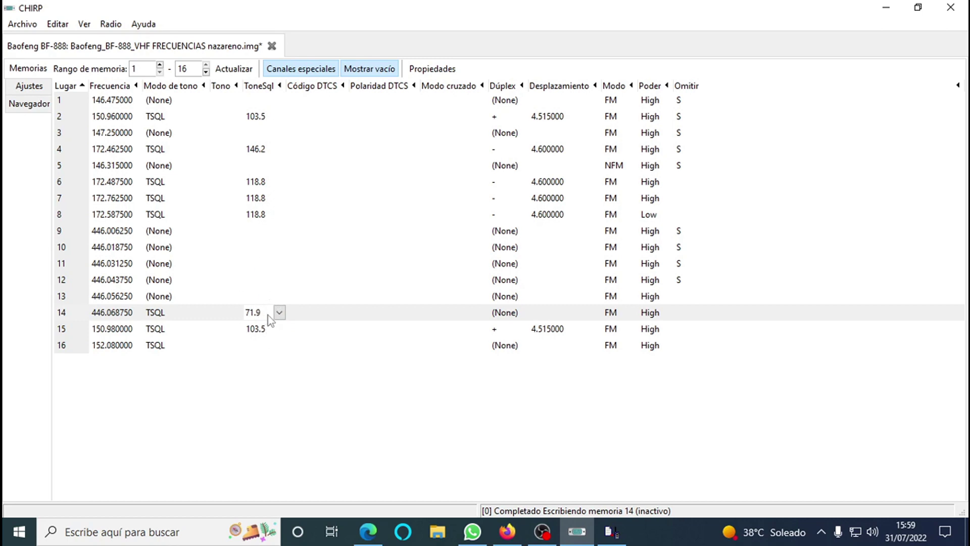
- Set memory 14's duplex to + and open its offset for editing
left_click(513, 315)
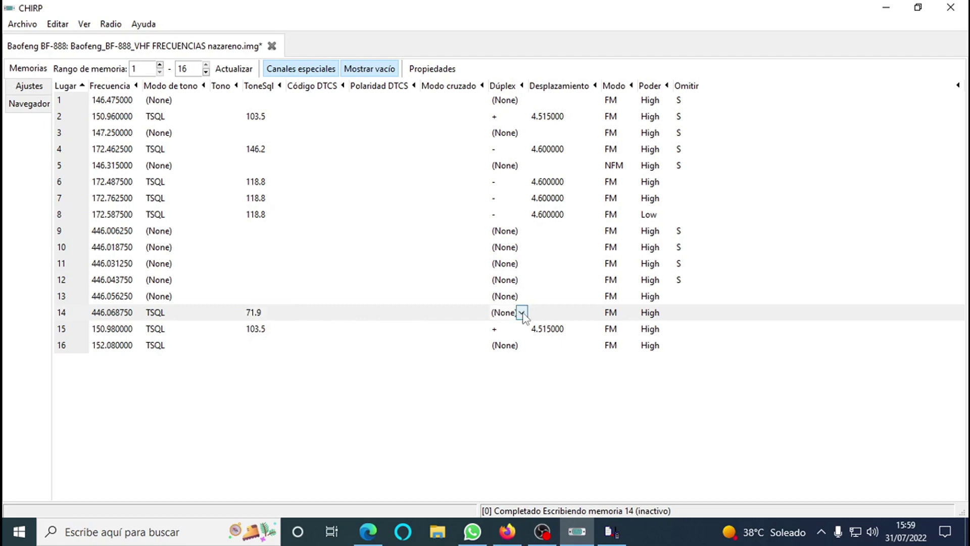
left_click(522, 313)
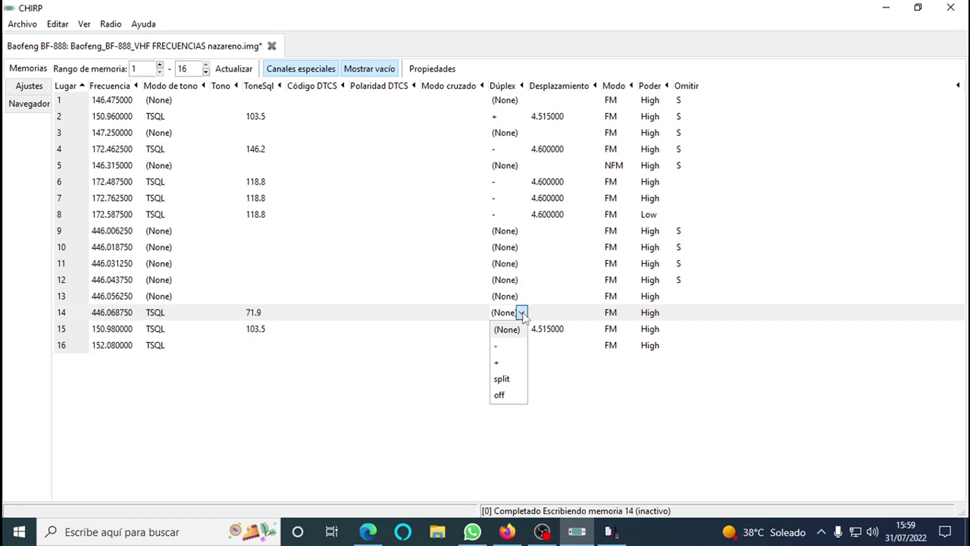
left_click(504, 364)
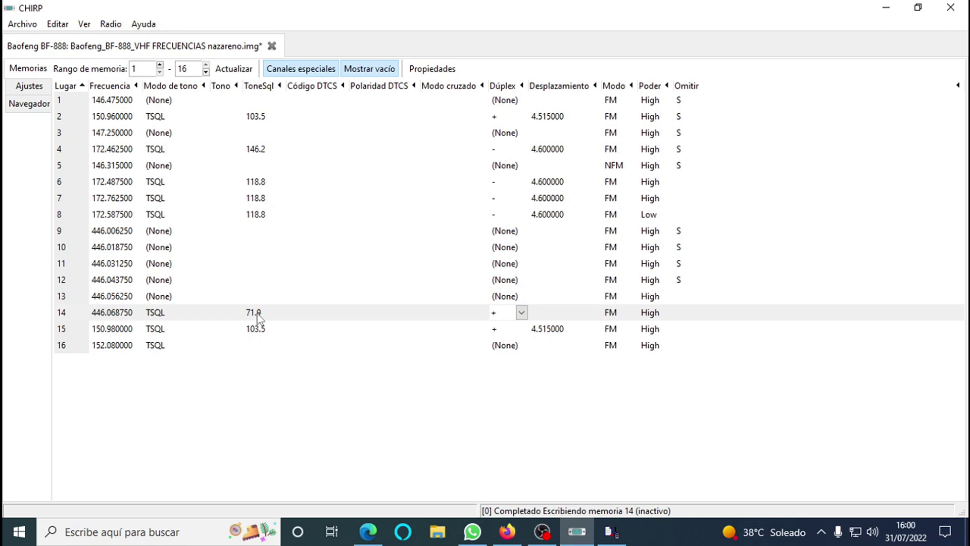
left_click(547, 311)
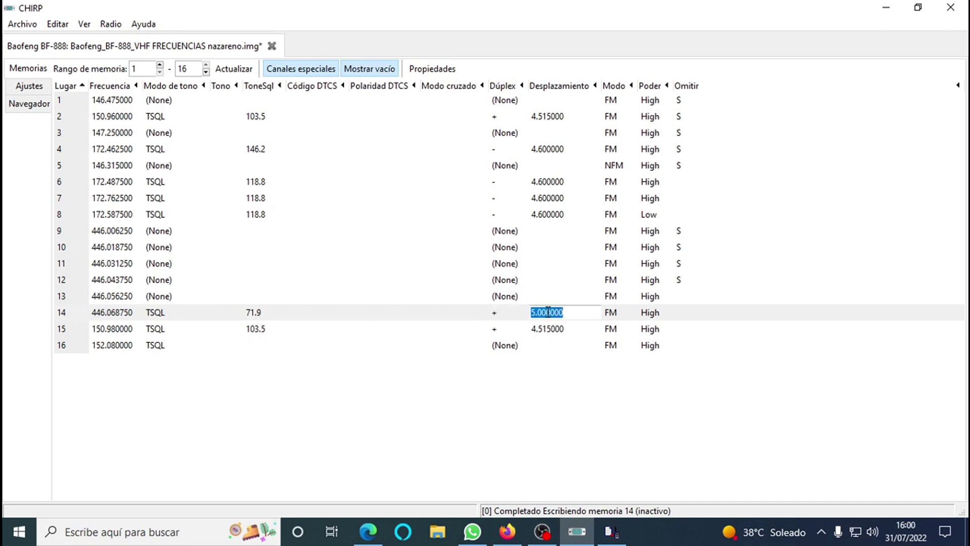